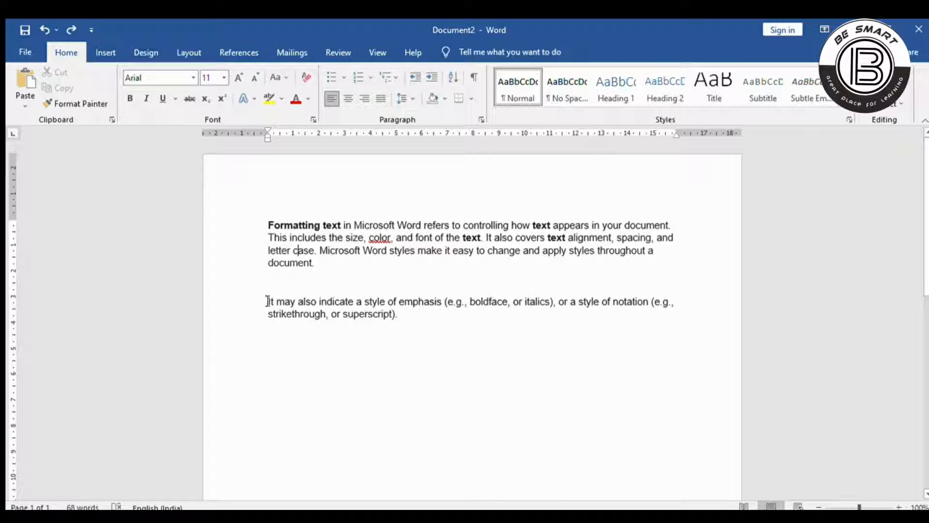
Set the second paragraph's font to Times New Roman at size 14
{"action": "left_click_drag", "start_coordinate": [267, 301], "coordinate": [435, 312]}
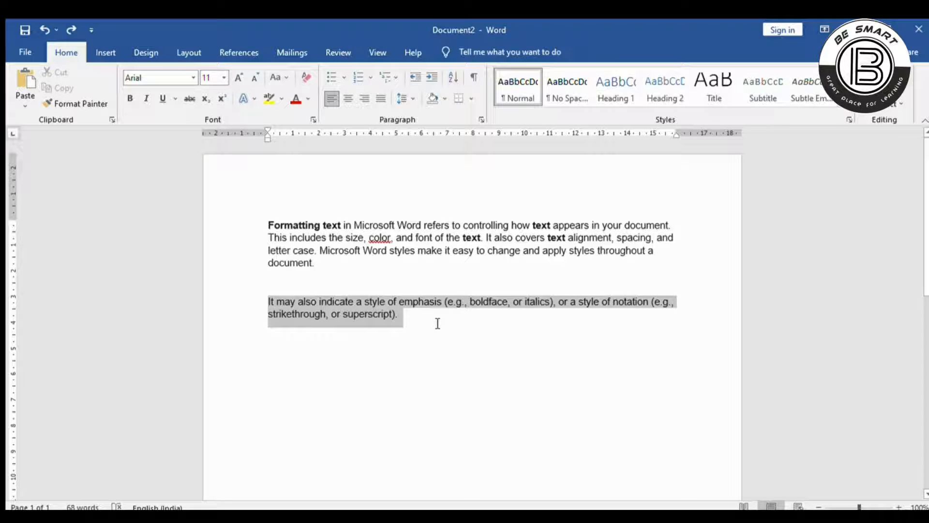
{"action": "left_click", "coordinate": [191, 79]}
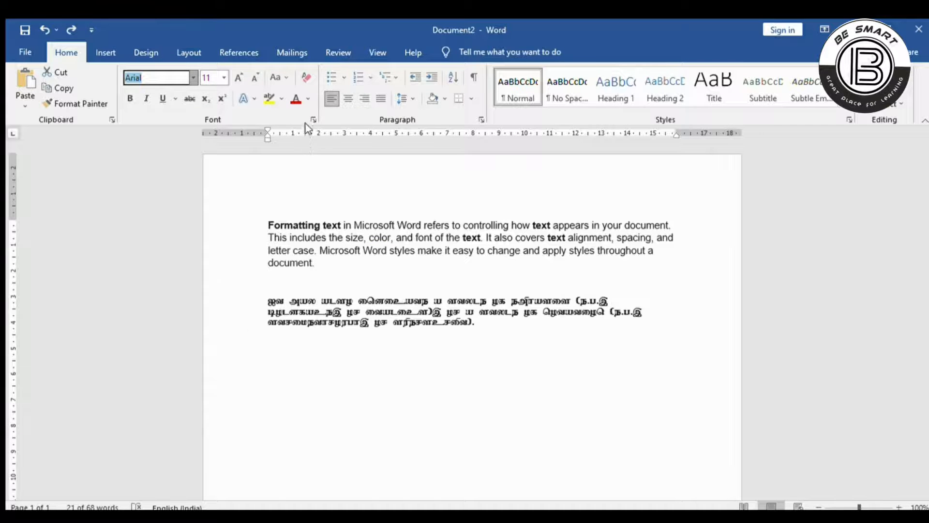
{"action": "left_click", "coordinate": [234, 180]}
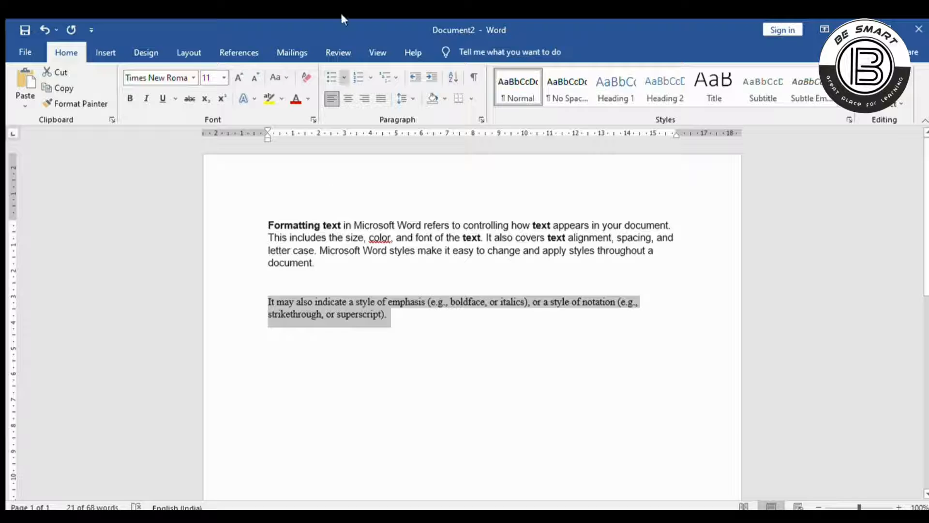
{"action": "left_click", "coordinate": [219, 80]}
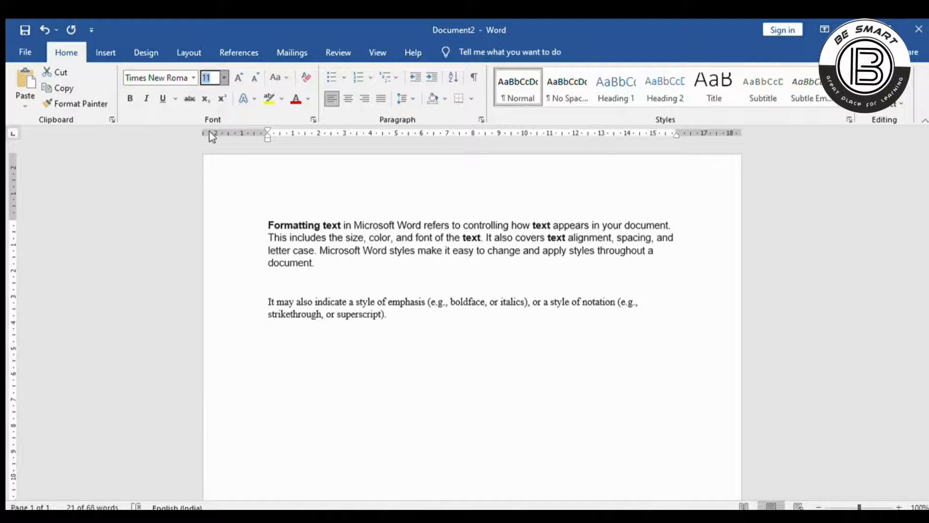
{"action": "left_click", "coordinate": [213, 159]}
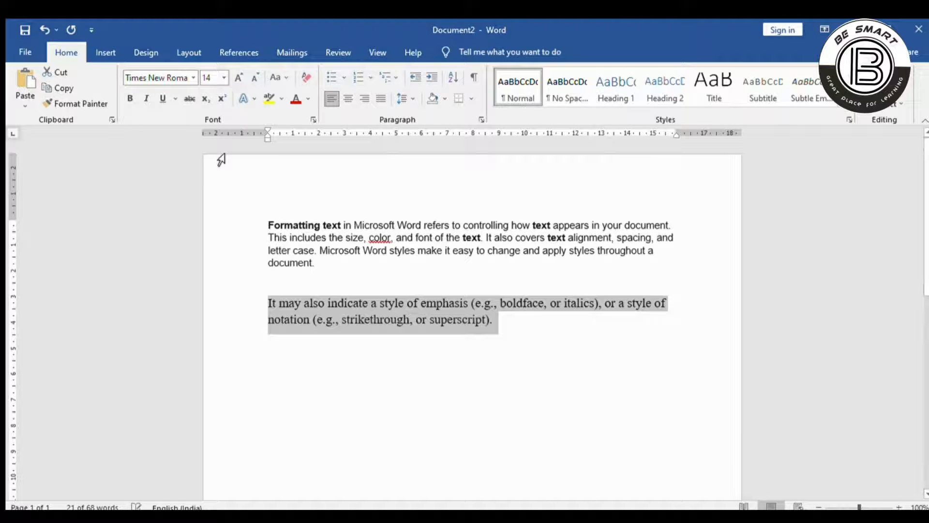
Increase the second paragraph's font size in increments to 22, and decrease it back to 16
{"action": "left_click", "coordinate": [236, 79]}
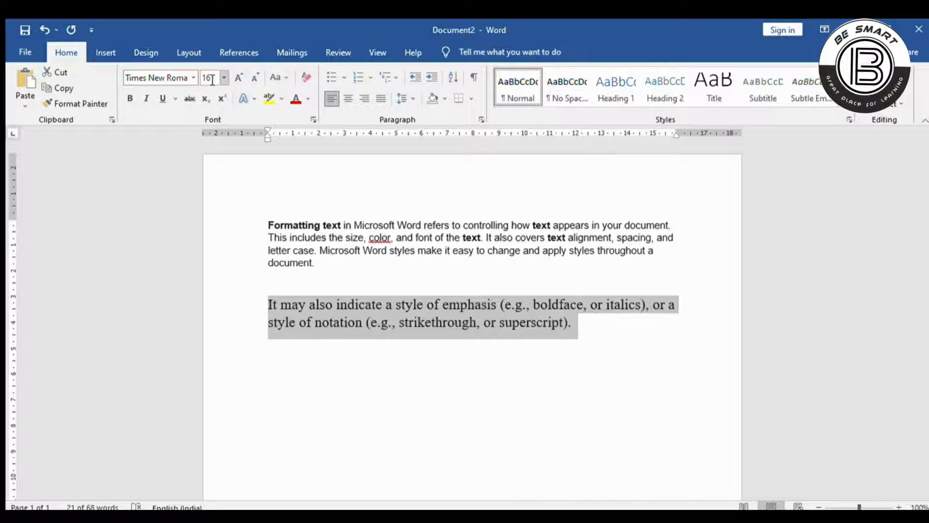
{"action": "left_click", "coordinate": [224, 78]}
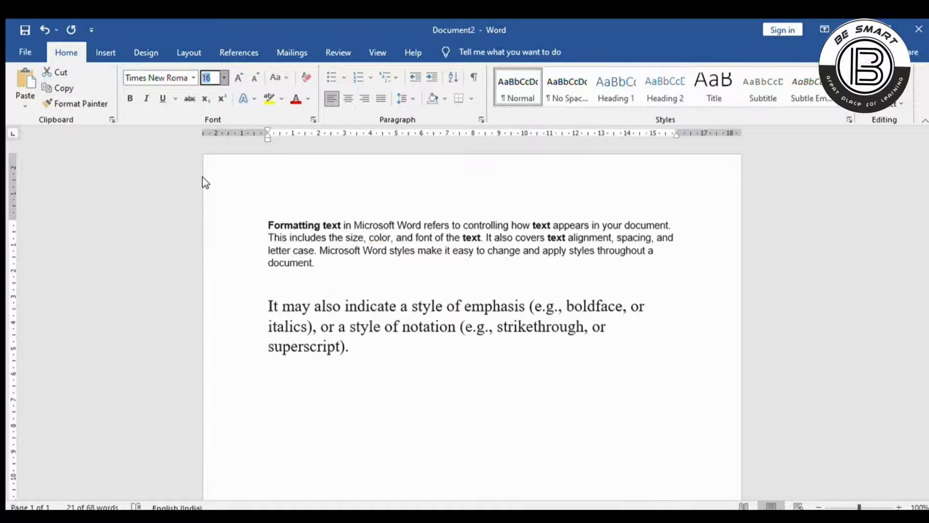
{"action": "left_click", "coordinate": [232, 150]}
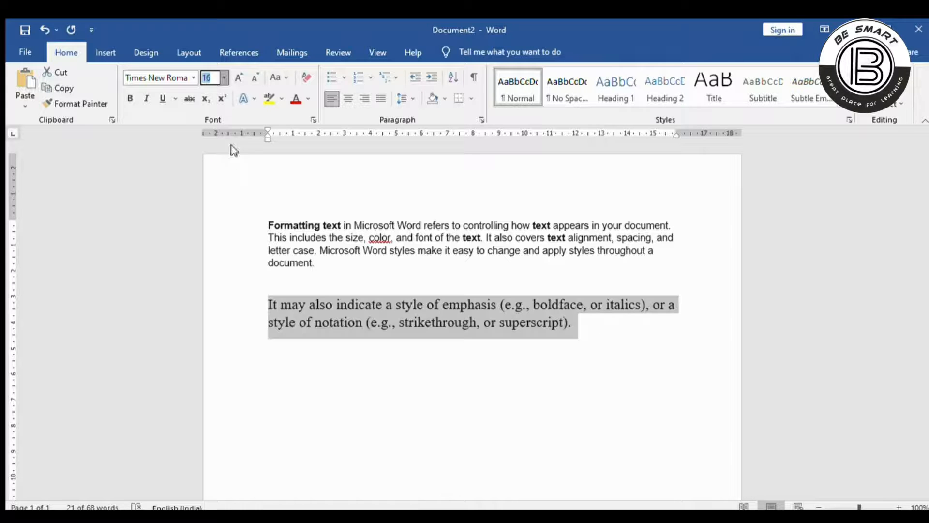
{"action": "left_click", "coordinate": [236, 77]}
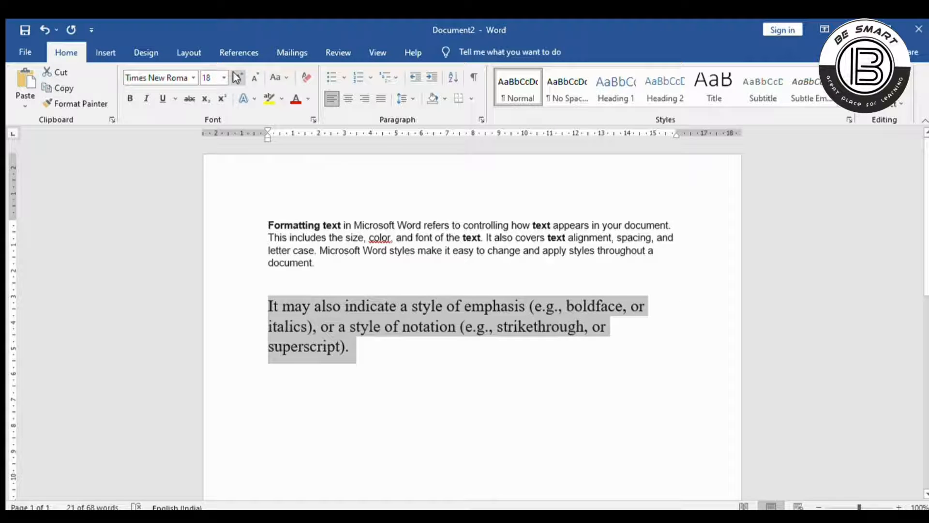
{"action": "left_click", "coordinate": [236, 77]}
{"action": "left_click", "coordinate": [236, 77]}
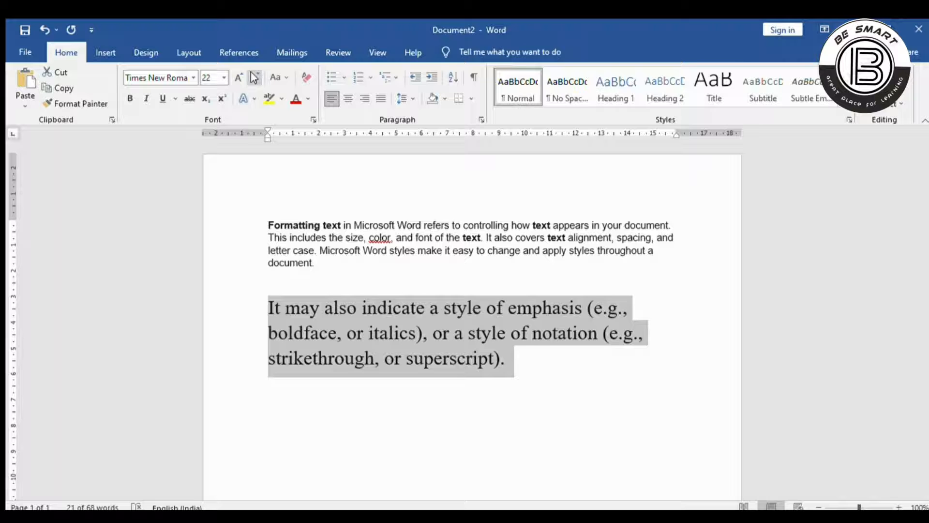
{"action": "left_click", "coordinate": [254, 78]}
{"action": "left_click", "coordinate": [254, 78]}
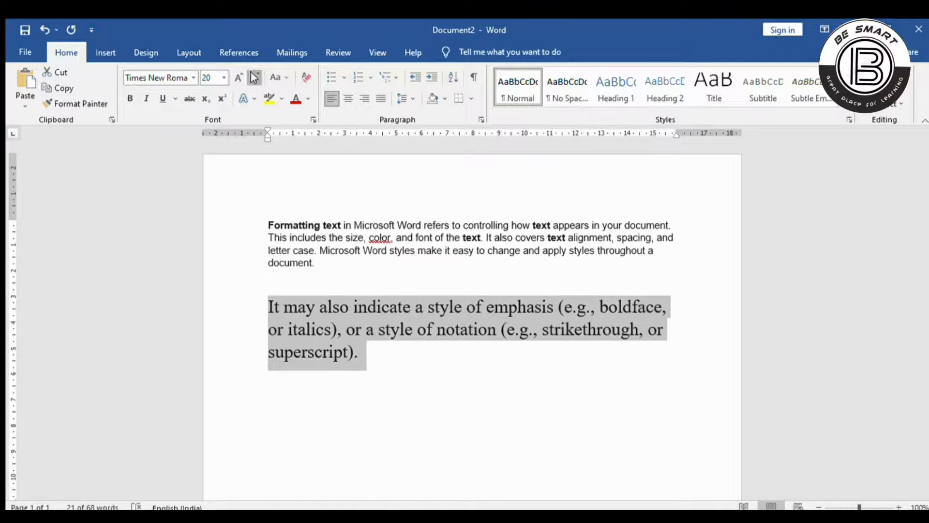
{"action": "left_click", "coordinate": [254, 78]}
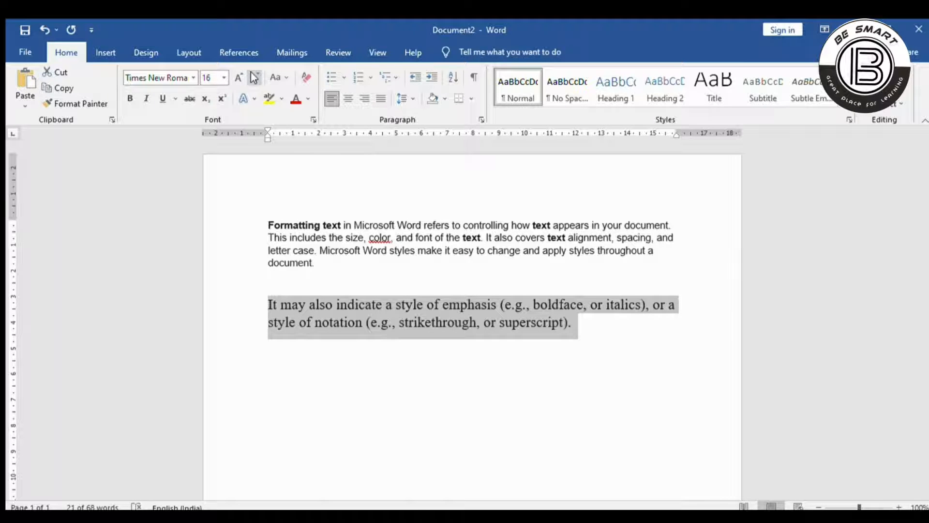
Set the second paragraph's font size to 15
{"action": "left_click", "coordinate": [209, 77]}
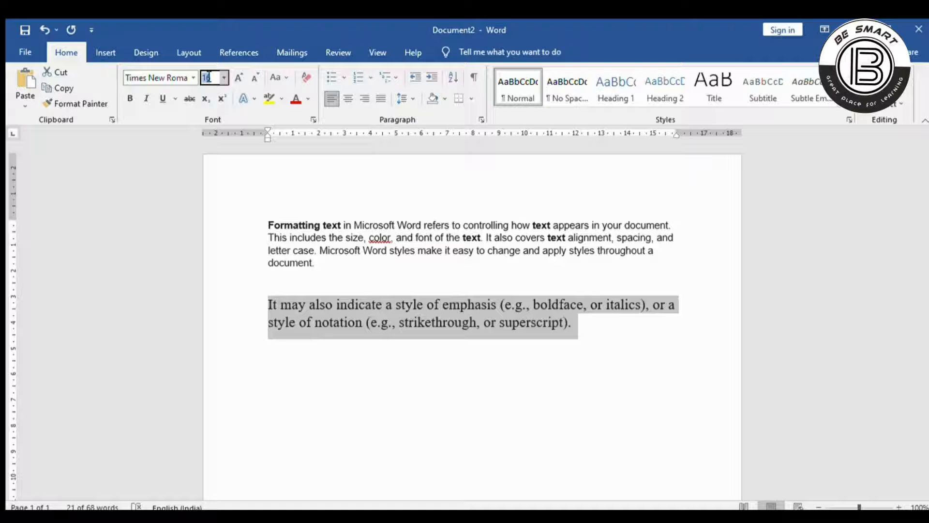
{"action": "type", "text": "15"}
{"action": "key", "text": "Return"}
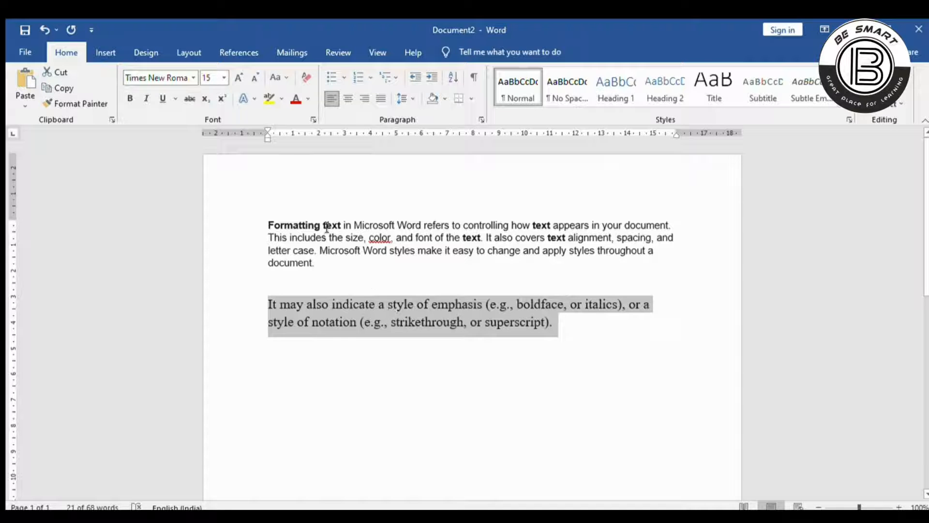
{"action": "left_click", "coordinate": [301, 96]}
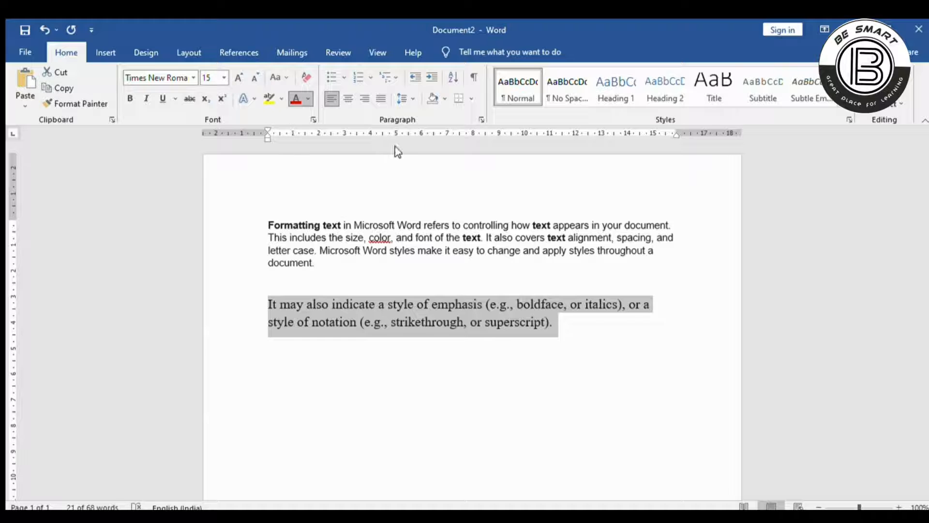
{"action": "left_click", "coordinate": [330, 254]}
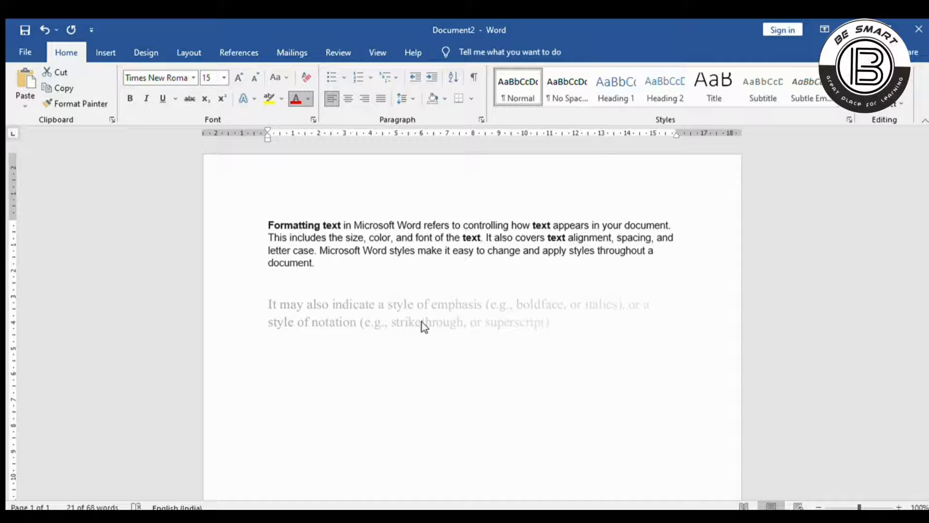
{"action": "left_click", "coordinate": [354, 234]}
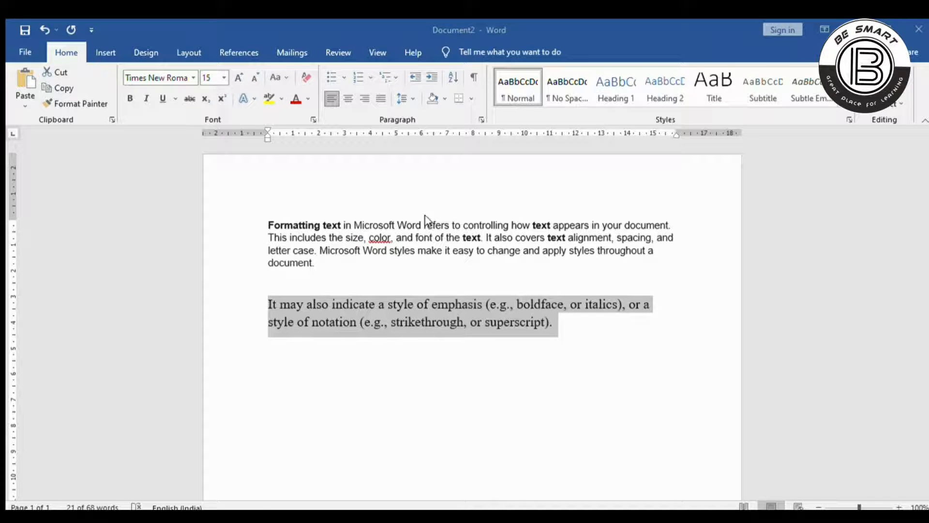
{"action": "left_click", "coordinate": [444, 254]}
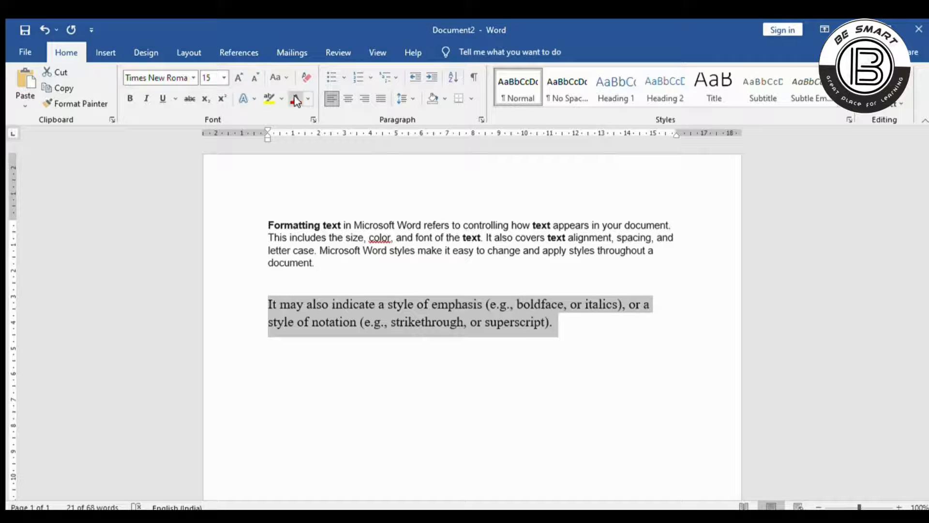
{"action": "left_click", "coordinate": [312, 225]}
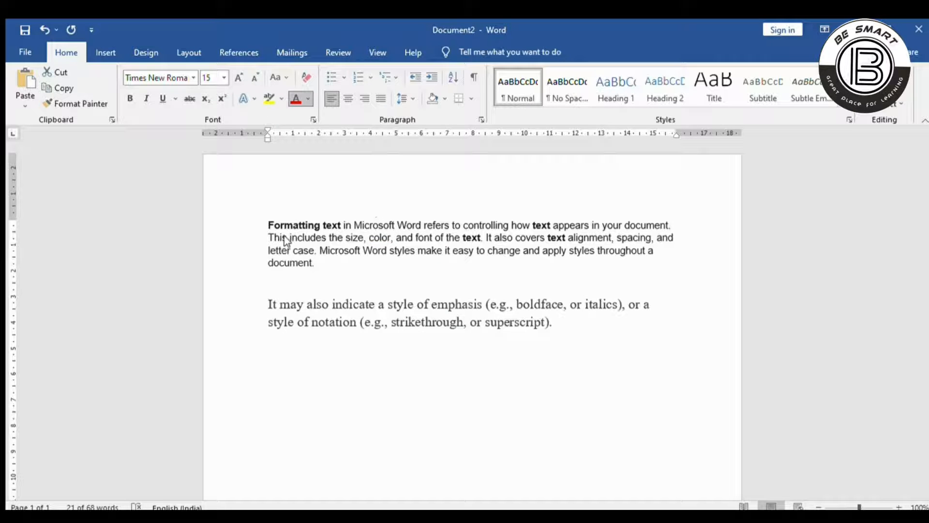
Change the second paragraph's font colour to purple and deselect the text
{"action": "left_click", "coordinate": [308, 100]}
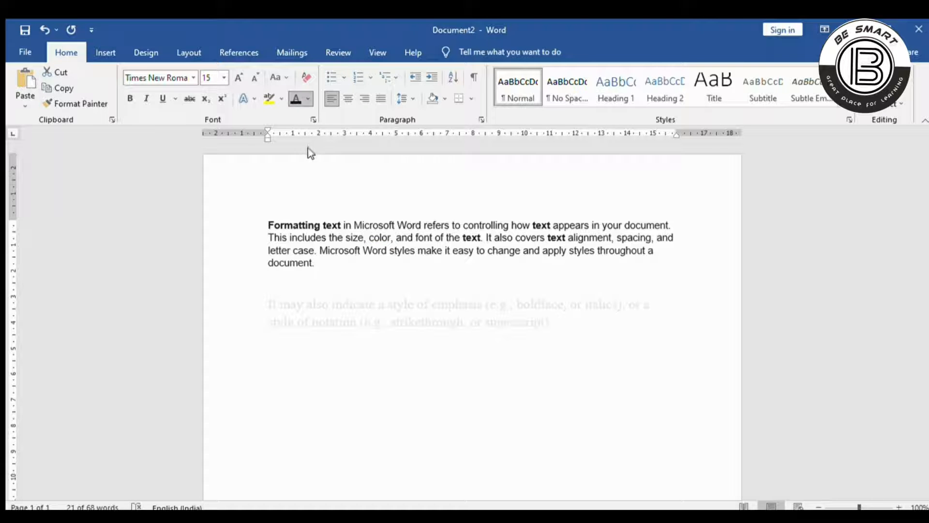
{"action": "left_click", "coordinate": [394, 222]}
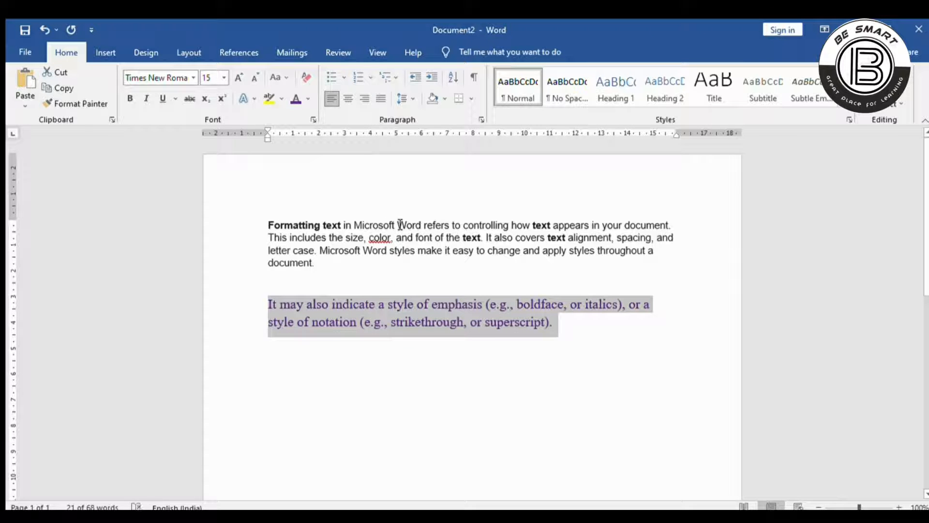
{"action": "left_click", "coordinate": [370, 316]}
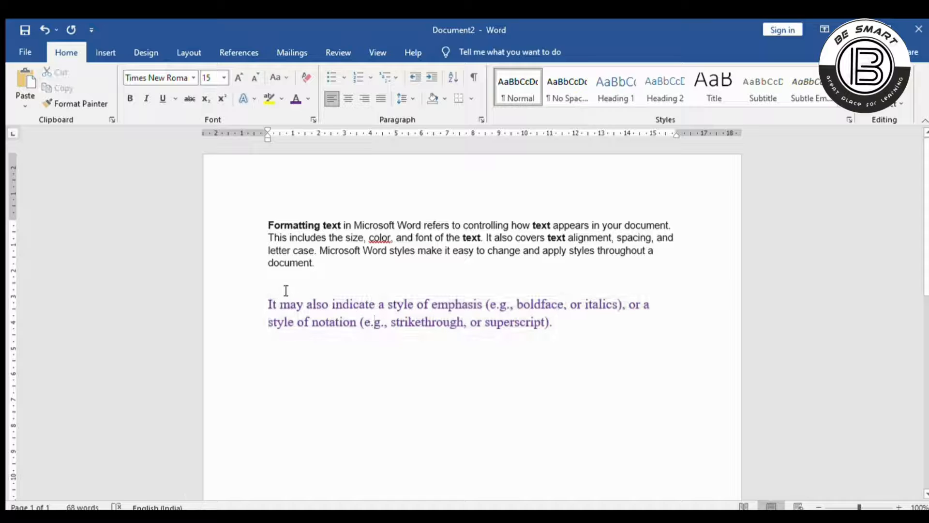
Undo the recent edits back through the underline, italic and bold formatting of the purple paragraph
{"action": "left_click_drag", "start_coordinate": [270, 305], "coordinate": [563, 340]}
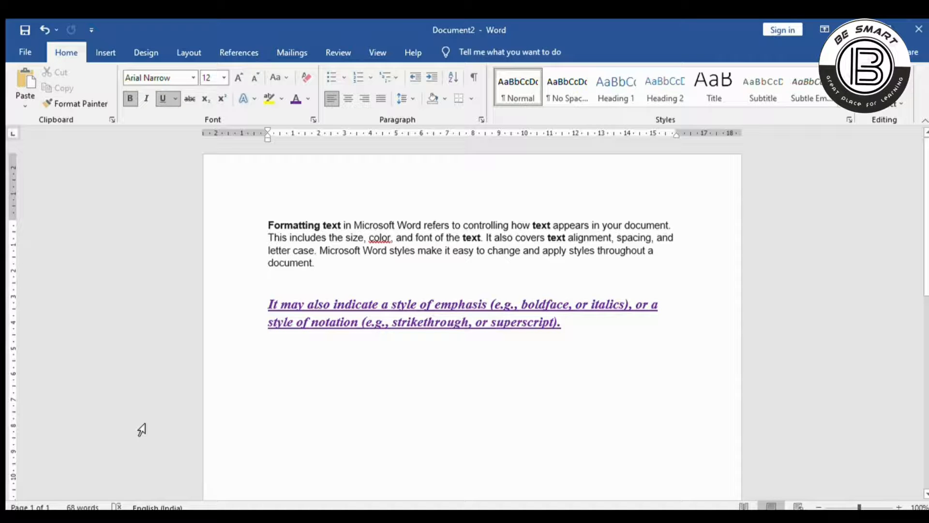
{"action": "key", "text": "ctrl+z"}
{"action": "key", "text": "ctrl+z"}
{"action": "key", "text": "ctrl+z"}
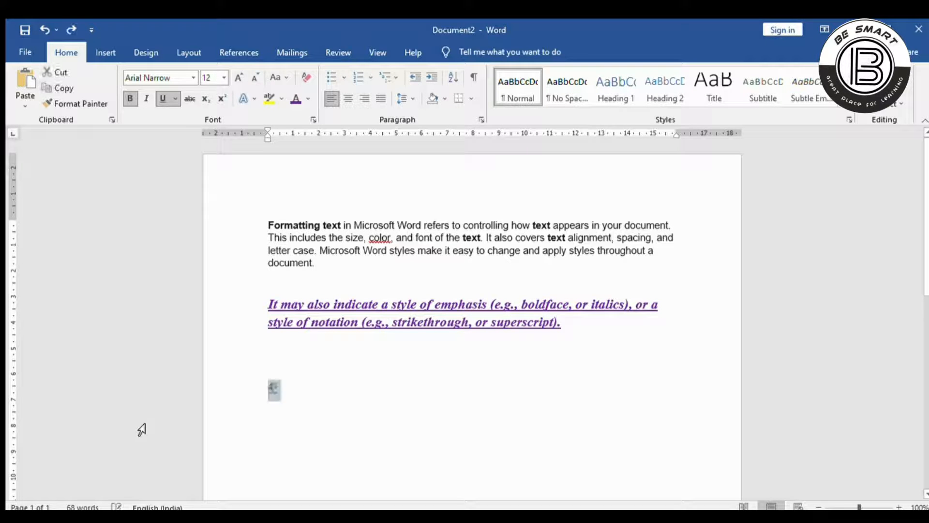
{"action": "key", "text": "ctrl+z"}
{"action": "key", "text": "ctrl+z"}
{"action": "key", "text": "ctrl+z"}
{"action": "key", "text": "ctrl+z"}
{"action": "key", "text": "ctrl+z"}
{"action": "key", "text": "ctrl+z"}
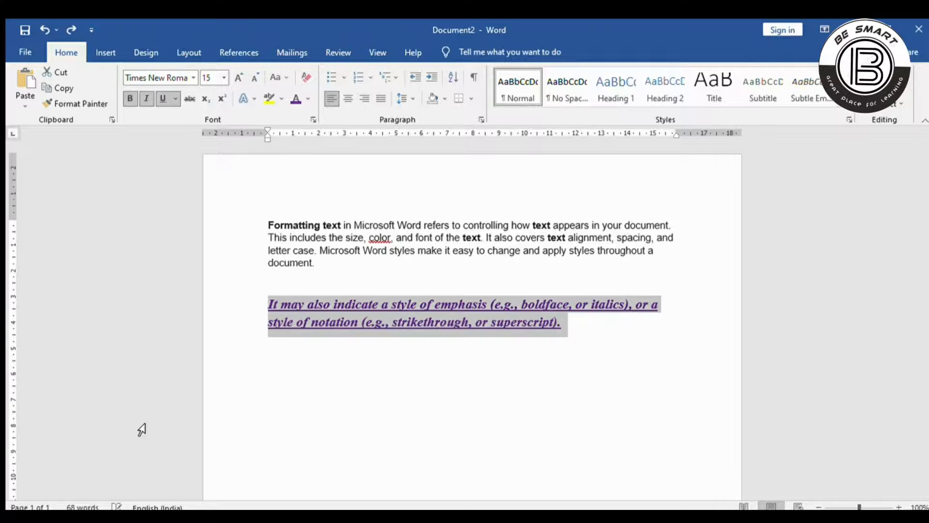
{"action": "key", "text": "ctrl+z"}
{"action": "key", "text": "ctrl+z"}
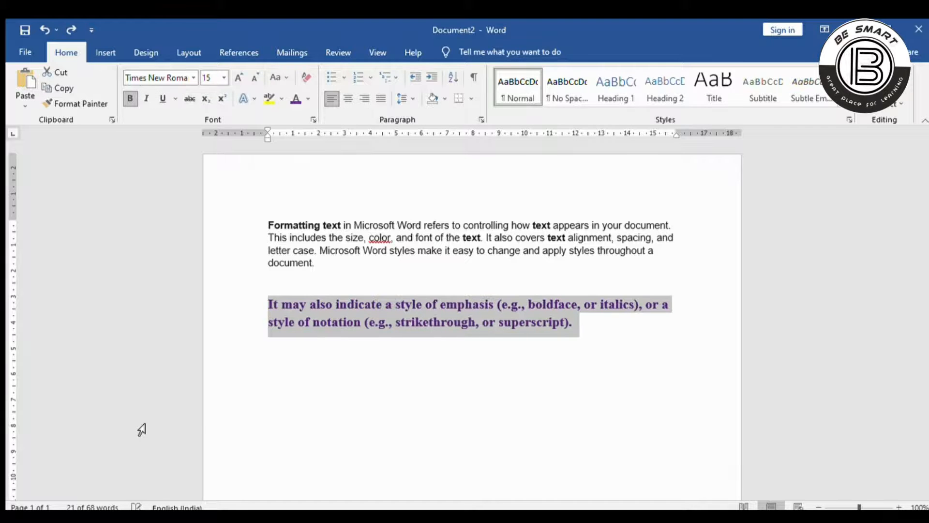
{"action": "key", "text": "ctrl+z"}
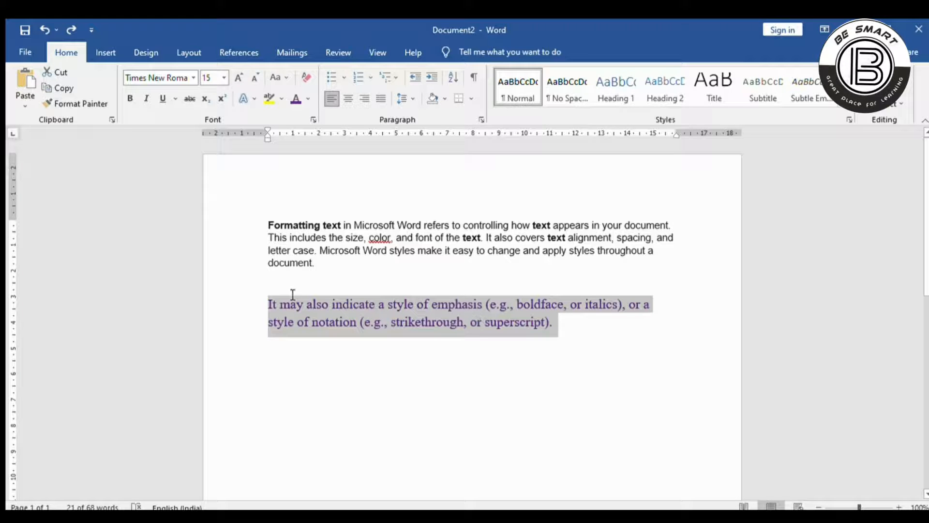
Make the selected purple paragraph bold and italic
{"action": "left_click", "coordinate": [130, 99]}
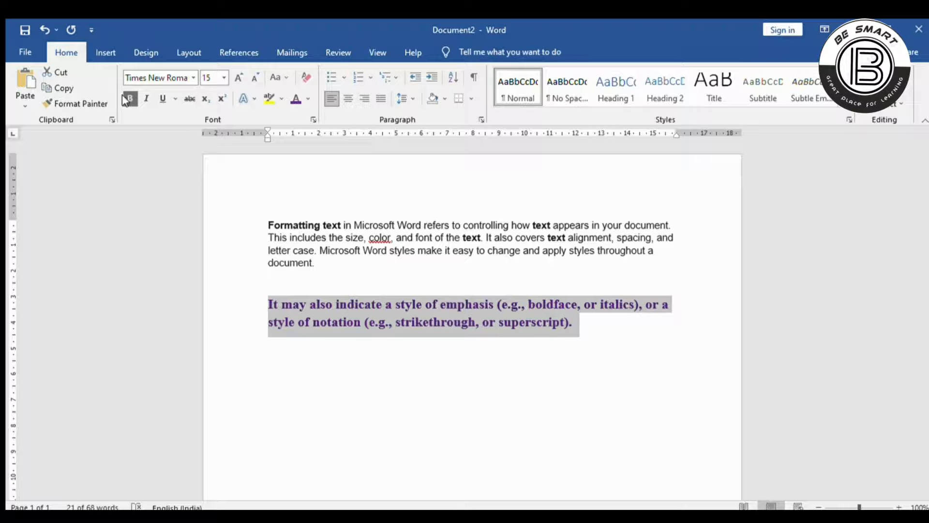
{"action": "left_click", "coordinate": [144, 100]}
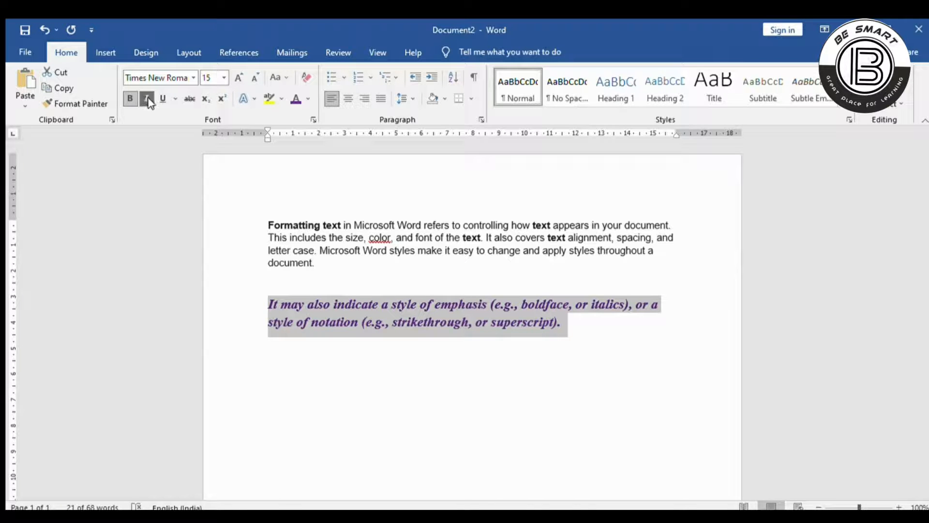
Insert a new line above the purple paragraph containing the heading text "Style of emphasis"
{"action": "left_click", "coordinate": [300, 289]}
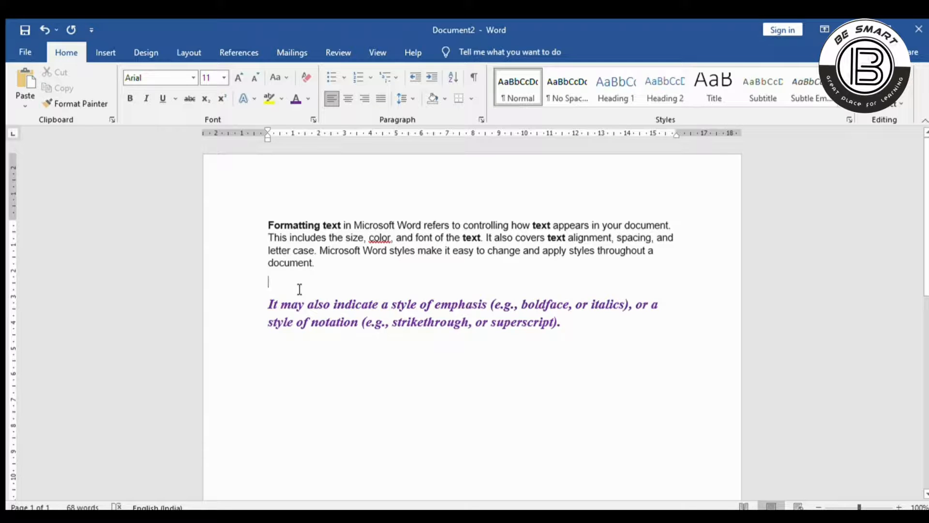
{"action": "key", "text": "Return"}
{"action": "type", "text": "sTLY"}
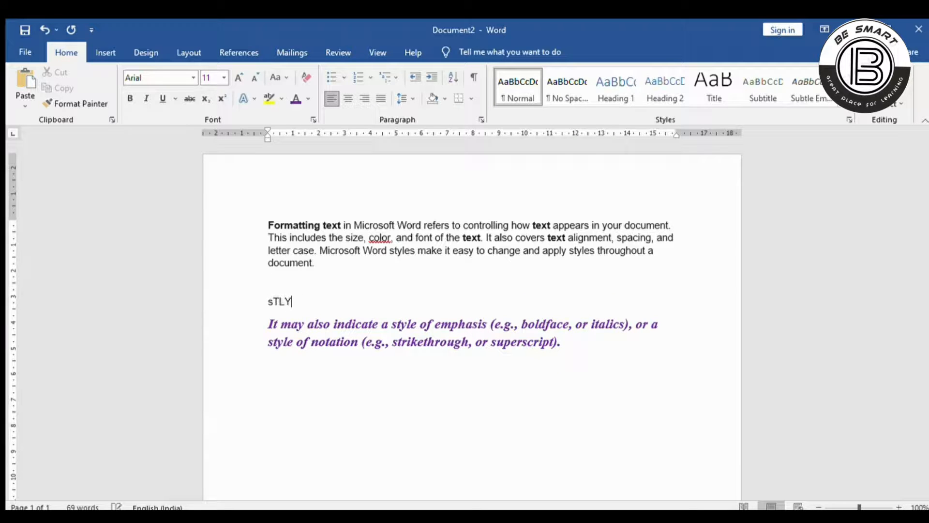
{"action": "key", "text": "BackSpace"}
{"action": "key", "text": "BackSpace"}
{"action": "key", "text": "BackSpace"}
{"action": "key", "text": "BackSpace"}
{"action": "type", "text": "style of emphasis"}
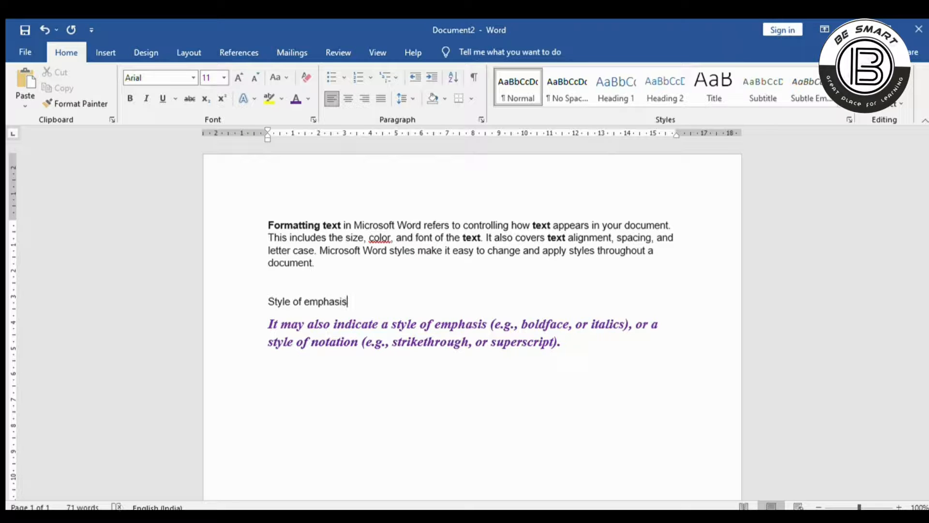
Format the "Style of emphasis" heading as bold, italic and underlined
{"action": "triple_click", "coordinate": [300, 289]}
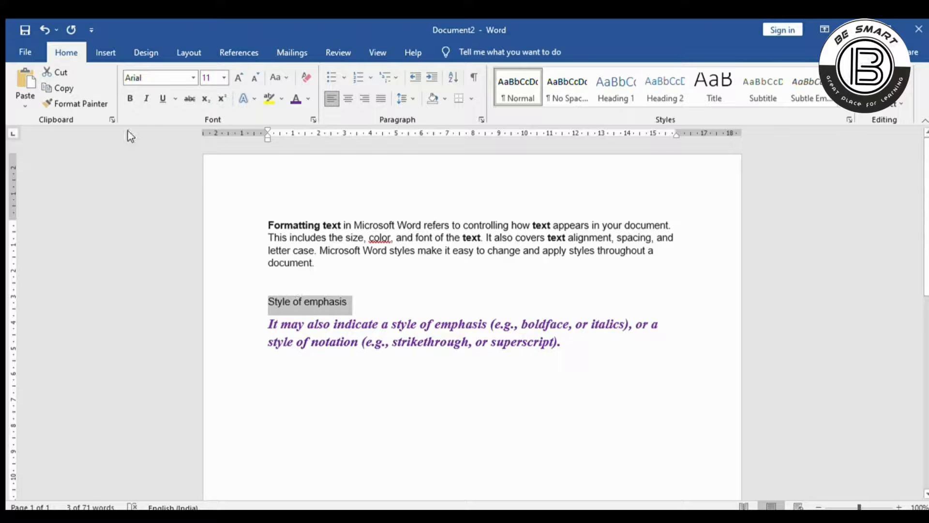
{"action": "left_click", "coordinate": [129, 99]}
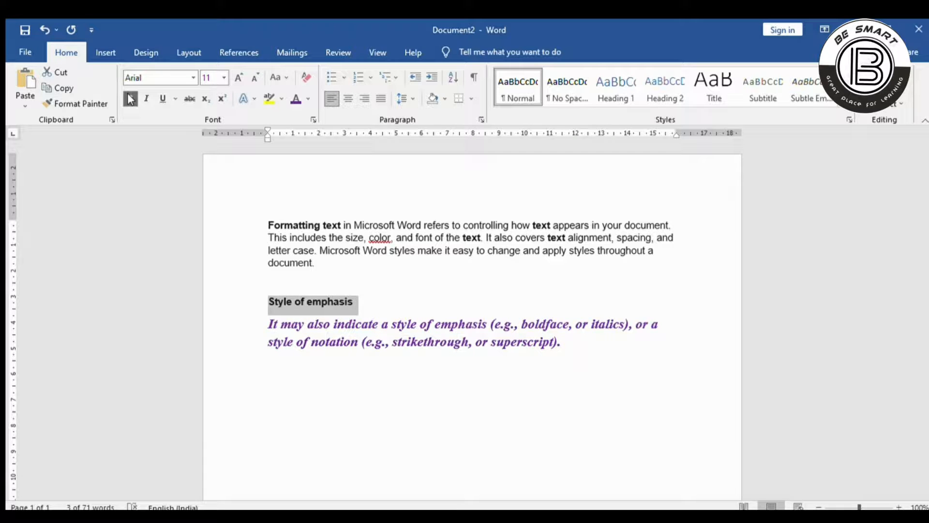
{"action": "left_click", "coordinate": [146, 98]}
{"action": "left_click", "coordinate": [161, 100]}
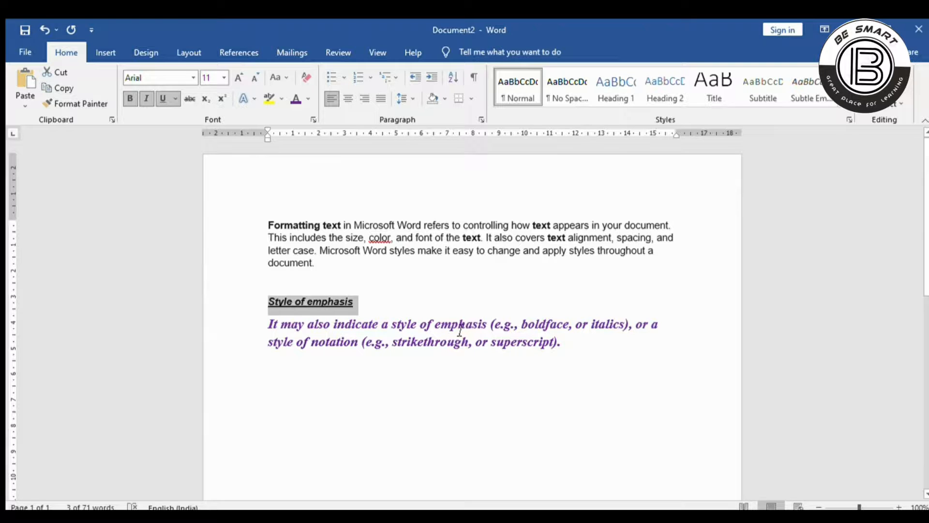
Apply strikethrough to the words "It may also" at the start of the purple paragraph
{"action": "left_click", "coordinate": [388, 306]}
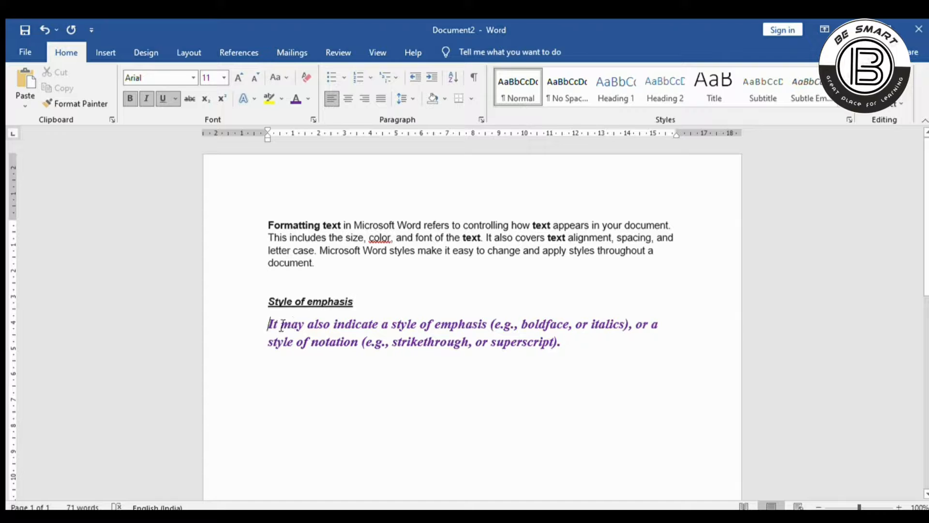
{"action": "left_click_drag", "start_coordinate": [269, 325], "coordinate": [333, 324]}
{"action": "left_click", "coordinate": [187, 99]}
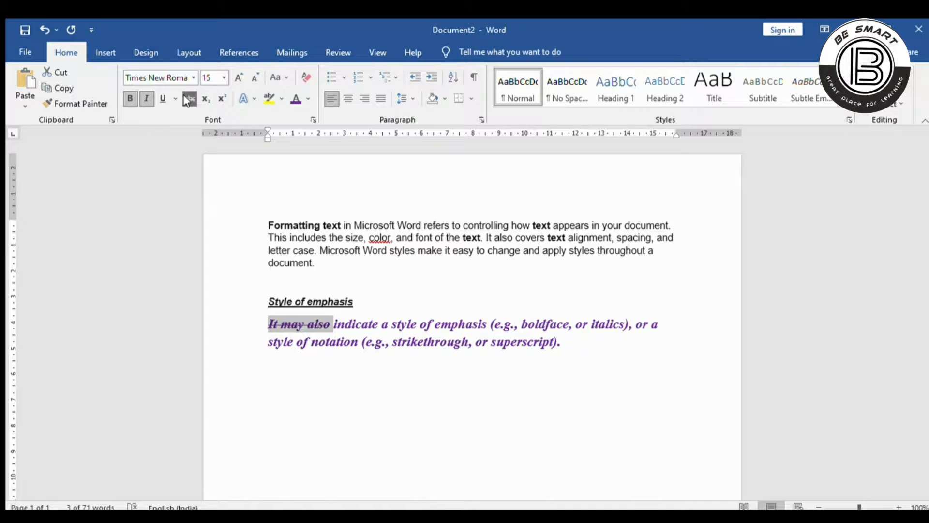
Add the text "1st" on a line below the purple paragraph and format its "st" as superscript
{"action": "left_click", "coordinate": [268, 389]}
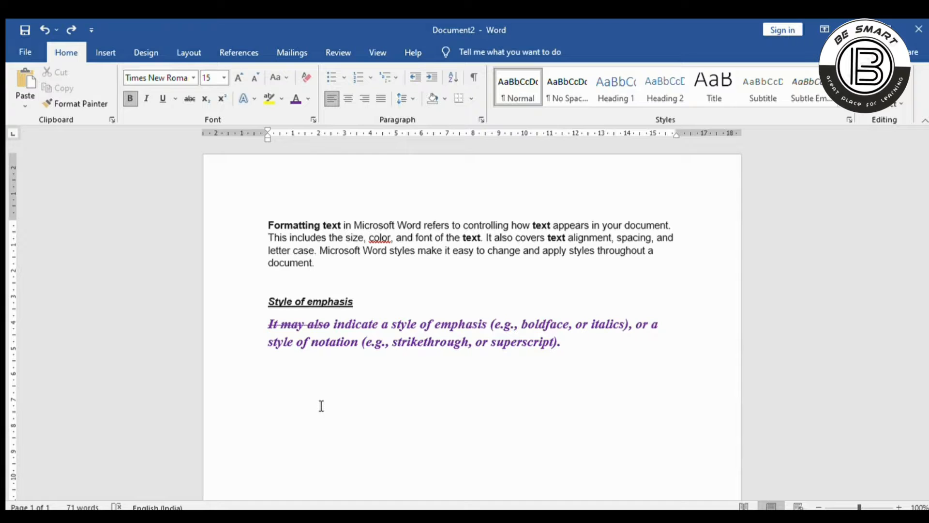
{"action": "type", "text": "1st"}
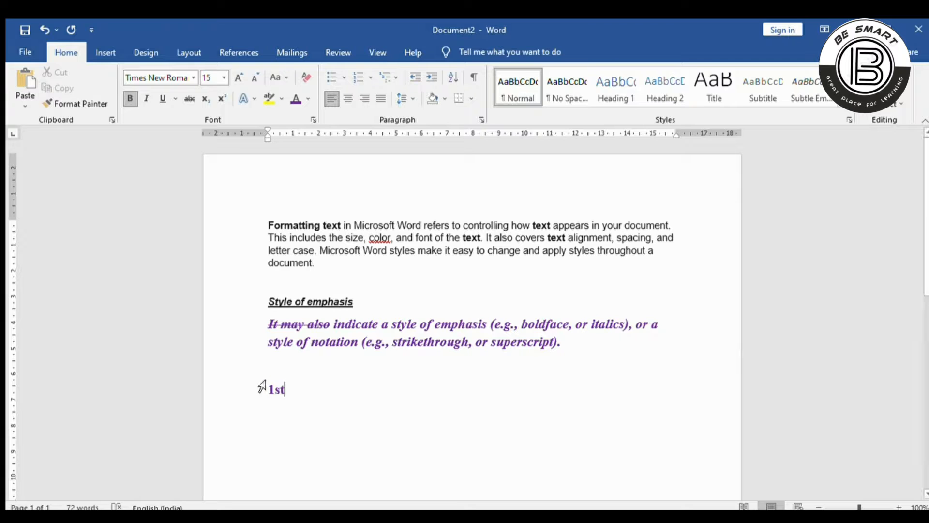
{"action": "left_click_drag", "start_coordinate": [276, 393], "coordinate": [281, 391]}
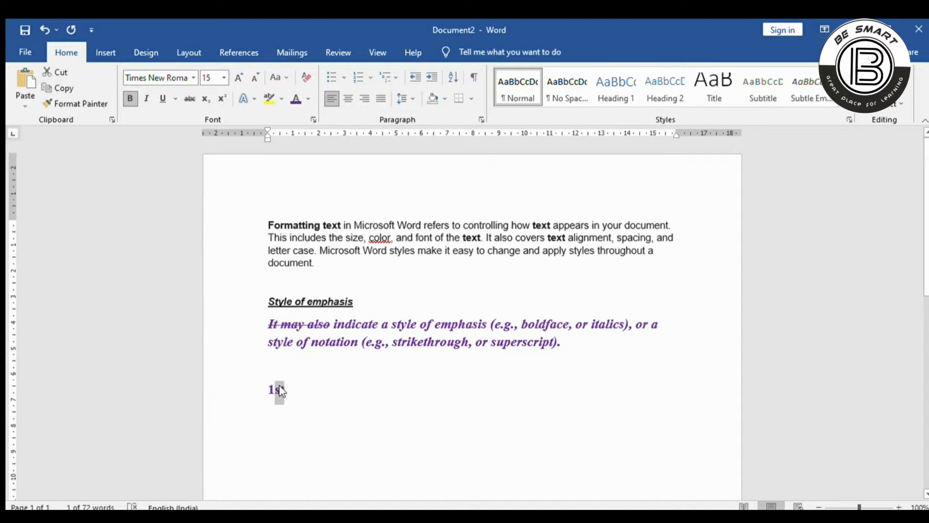
{"action": "left_click", "coordinate": [221, 98]}
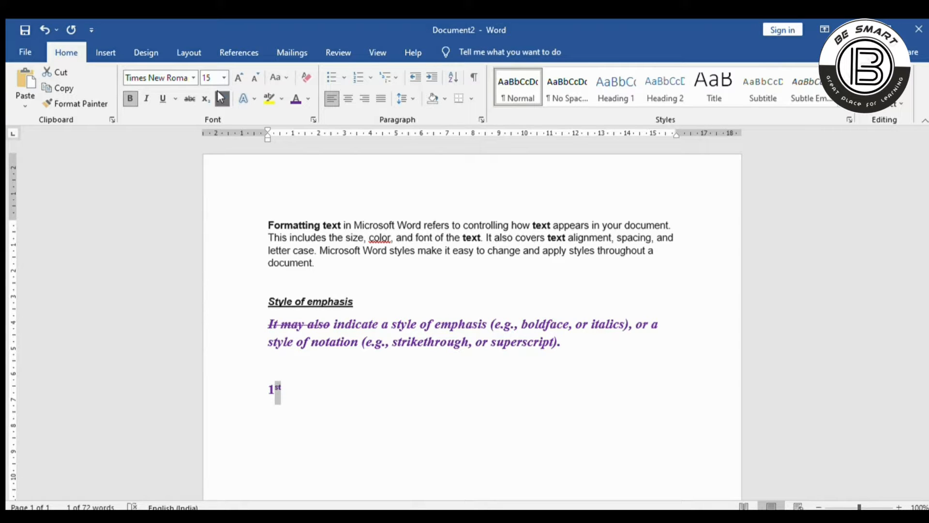
Add the text "Log2" on the line below "1st" and format its "2" as subscript
{"action": "left_click", "coordinate": [308, 400]}
{"action": "key", "text": "Down"}
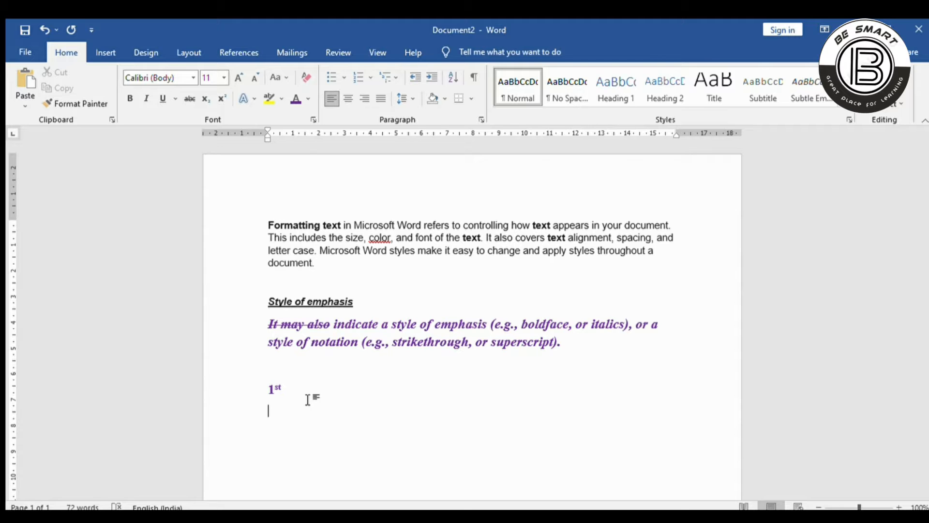
{"action": "type", "text": "log2"}
{"action": "key", "text": "shift+Left"}
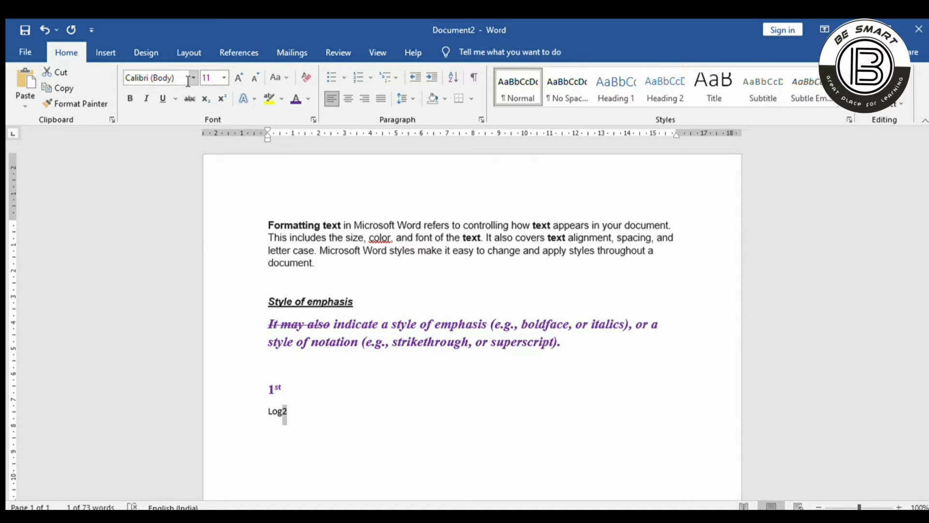
{"action": "left_click", "coordinate": [200, 92]}
Enlarge the font of the "1st" and "Log2" lines together in increments until "Log2" is 26 pt
{"action": "left_click_drag", "start_coordinate": [267, 387], "coordinate": [294, 415]}
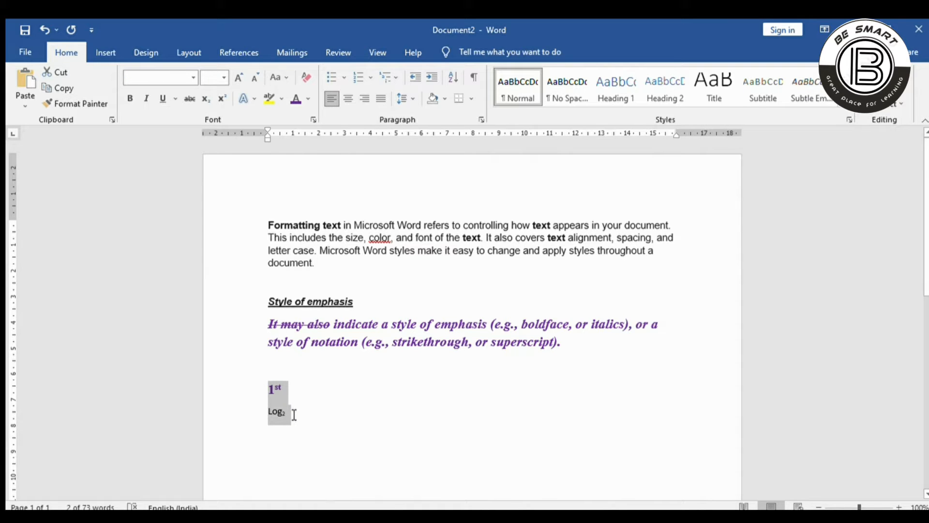
{"action": "key", "text": "ctrl+]"}
{"action": "key", "text": "ctrl+shift+period"}
{"action": "key", "text": "ctrl+shift+period"}
{"action": "key", "text": "ctrl+shift+period"}
{"action": "key", "text": "ctrl+shift+period"}
{"action": "key", "text": "ctrl+shift+period"}
{"action": "key", "text": "ctrl+shift+period"}
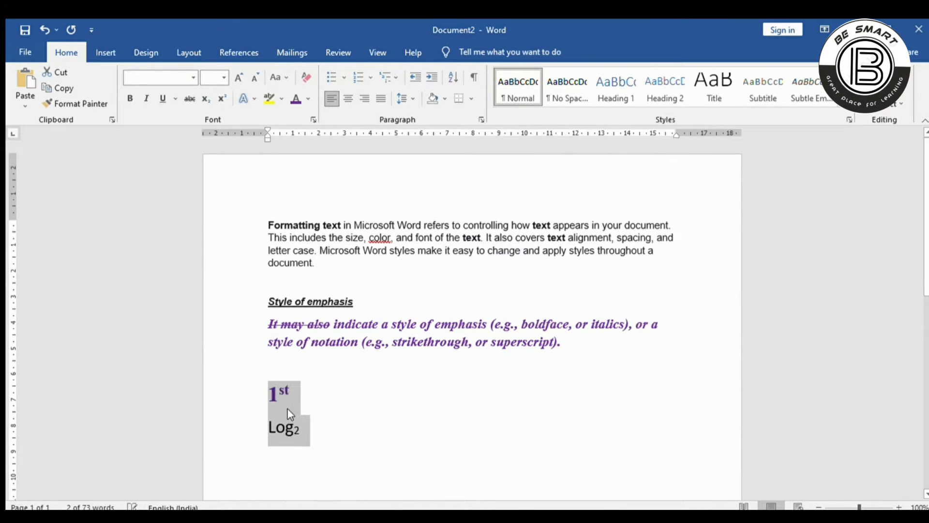
{"action": "key", "text": "ctrl+shift+period"}
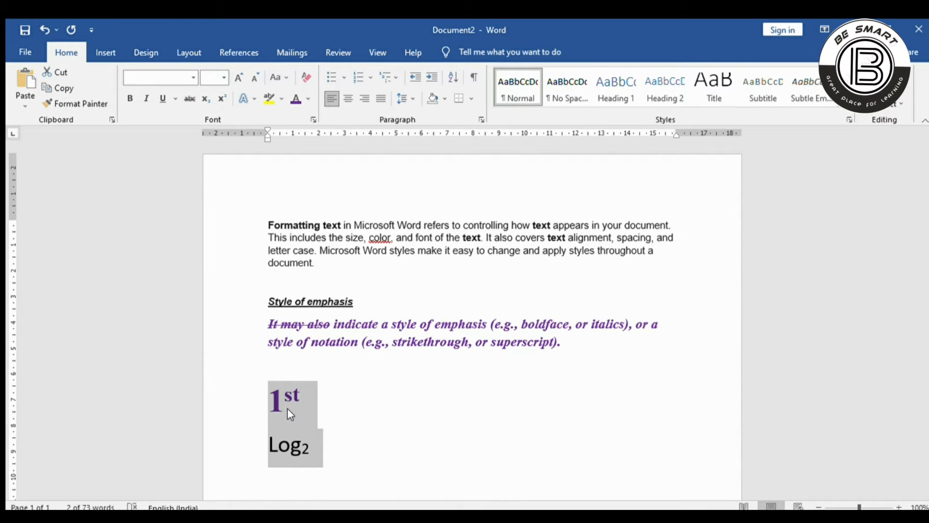
{"action": "left_click", "coordinate": [344, 430]}
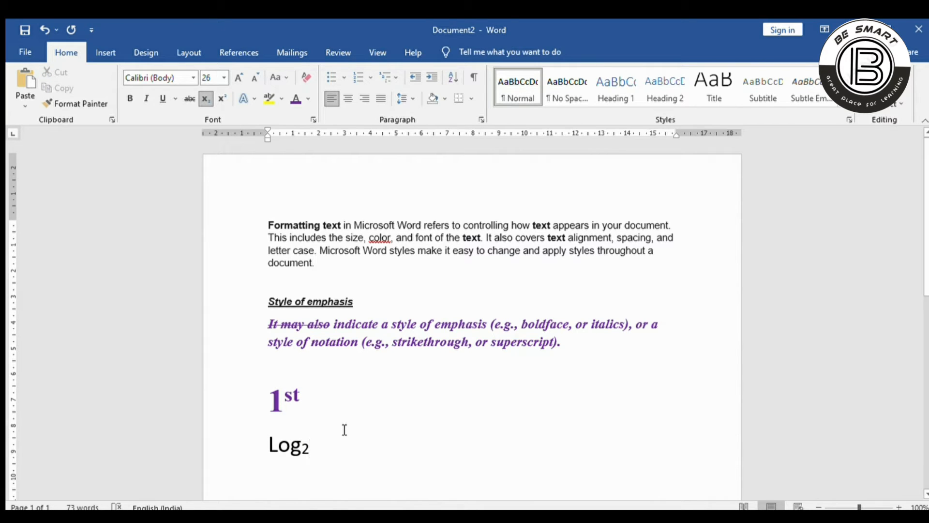